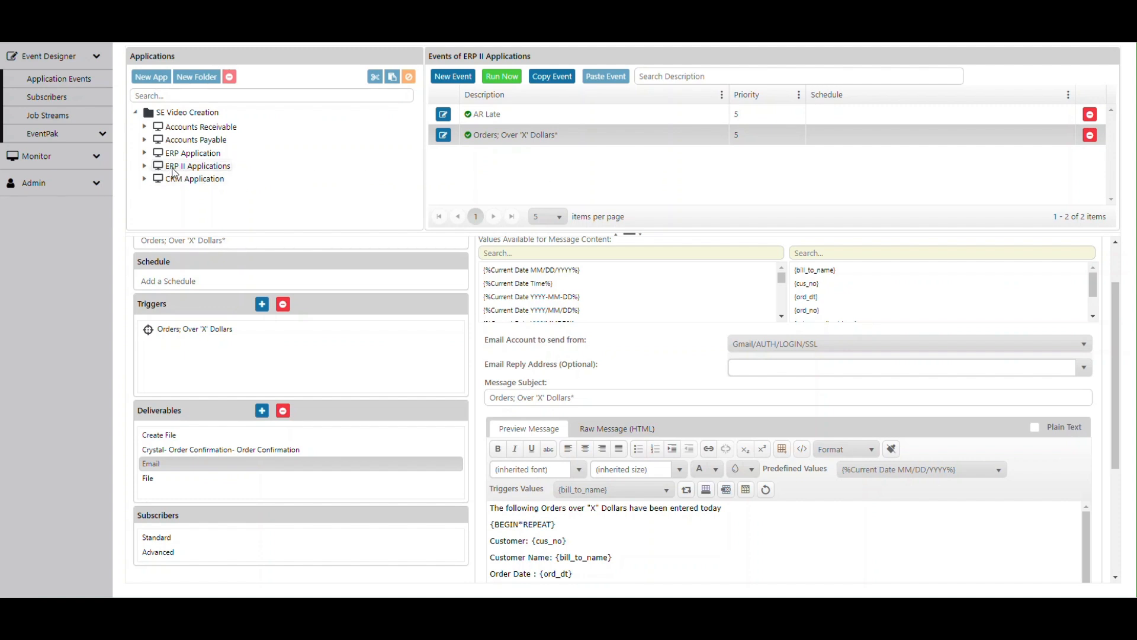
Look over the available deliverable types, then inspect the event's File deliverable and the saved entries for its file name.
{"action": "left_click", "coordinate": [198, 172]}
{"action": "left_click", "coordinate": [263, 412]}
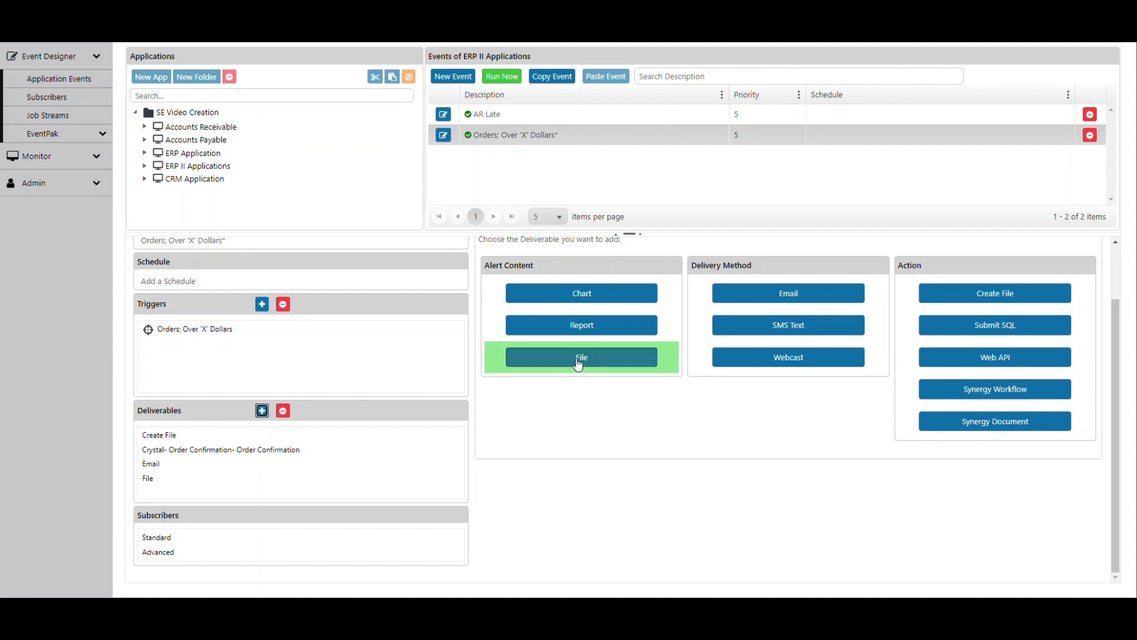
{"action": "left_click", "coordinate": [153, 479]}
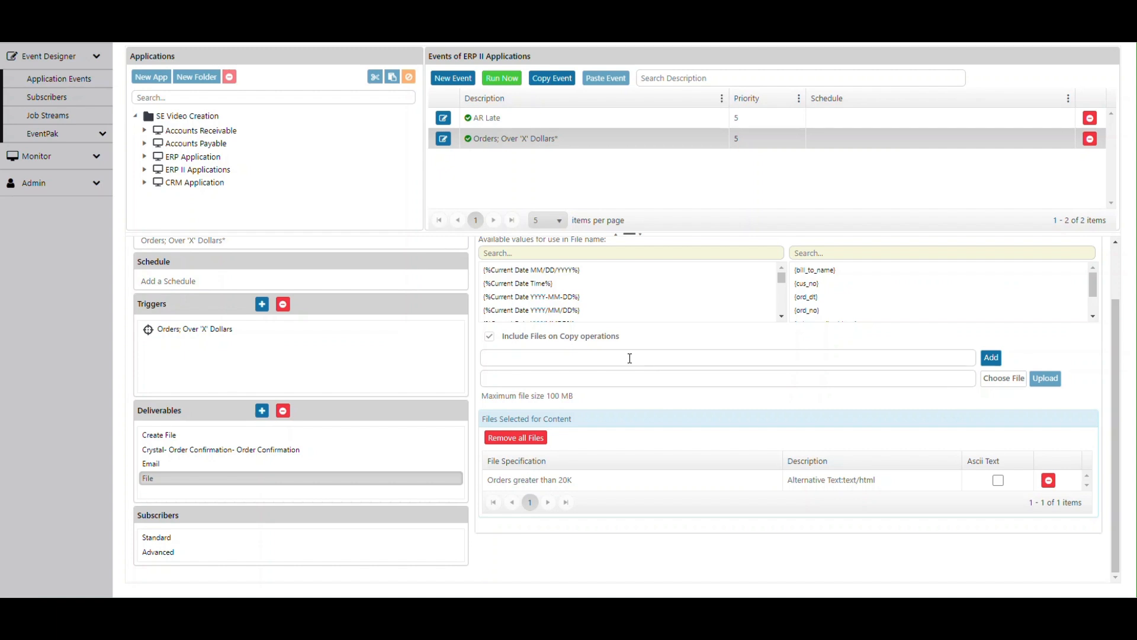
{"action": "left_click", "coordinate": [510, 364]}
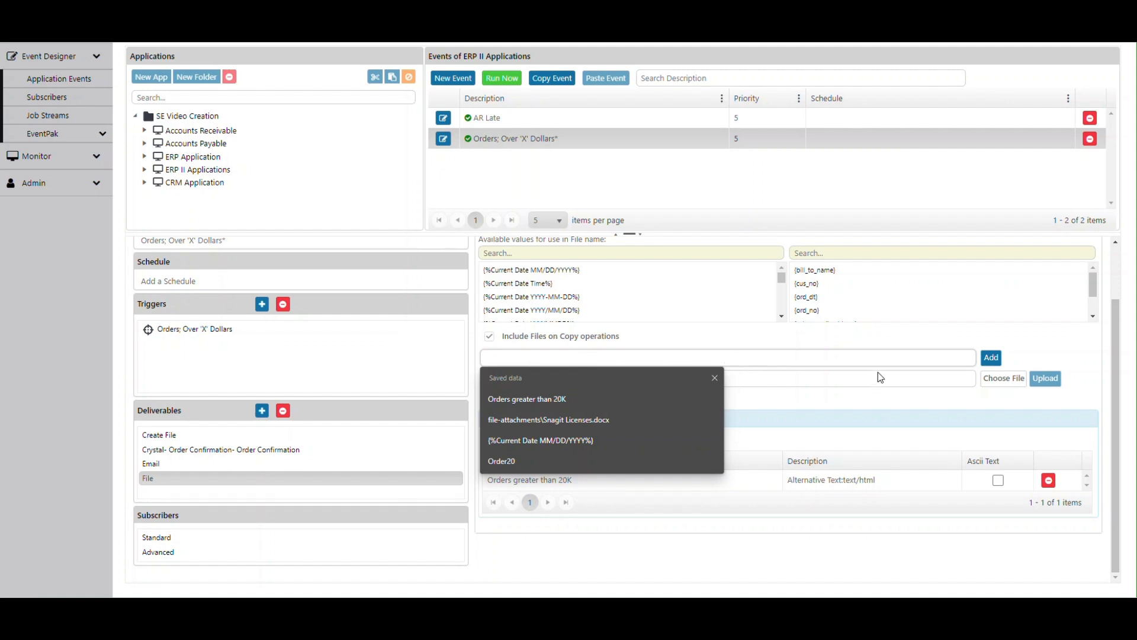
{"action": "left_click", "coordinate": [1038, 340]}
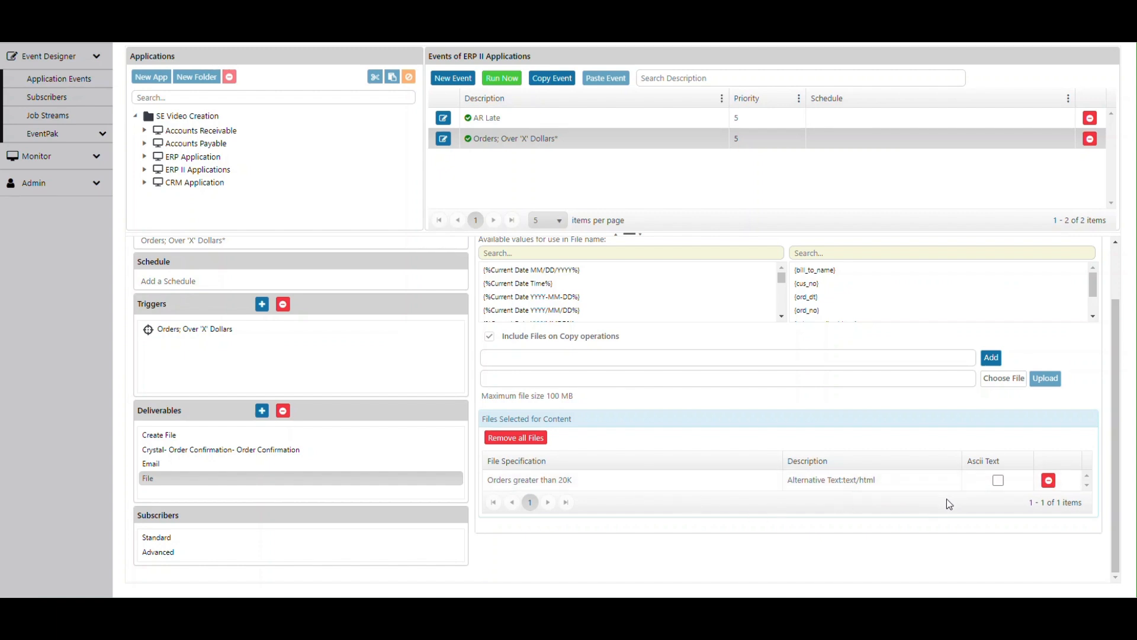
Bring up the description options for the Orders greater than 20K file and clear its description.
{"action": "left_click", "coordinate": [943, 482]}
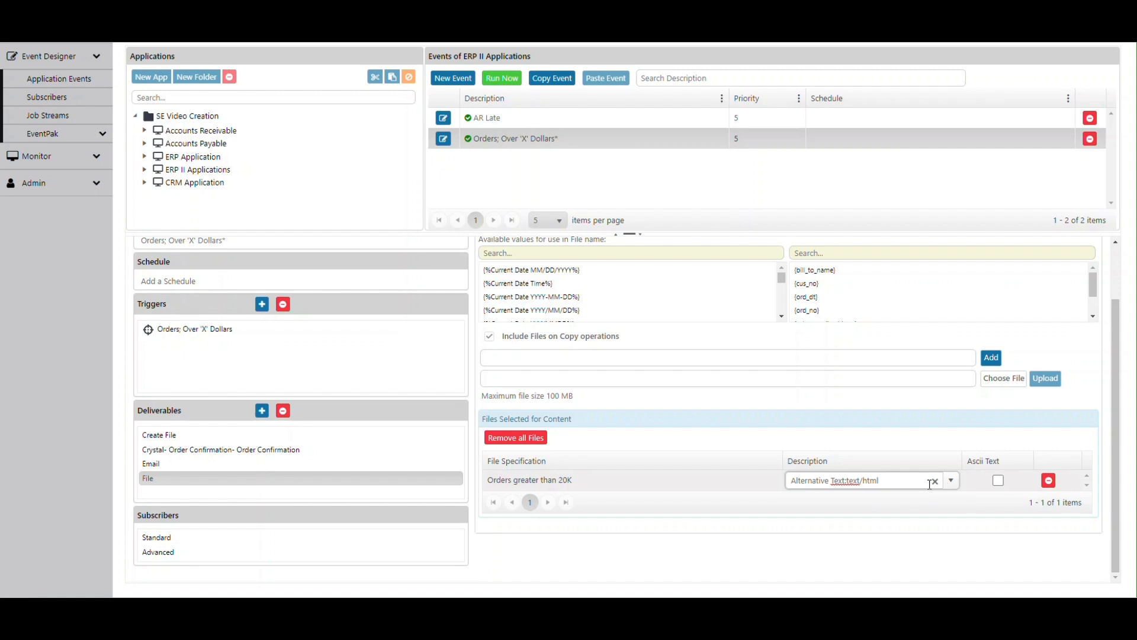
{"action": "left_click", "coordinate": [948, 481]}
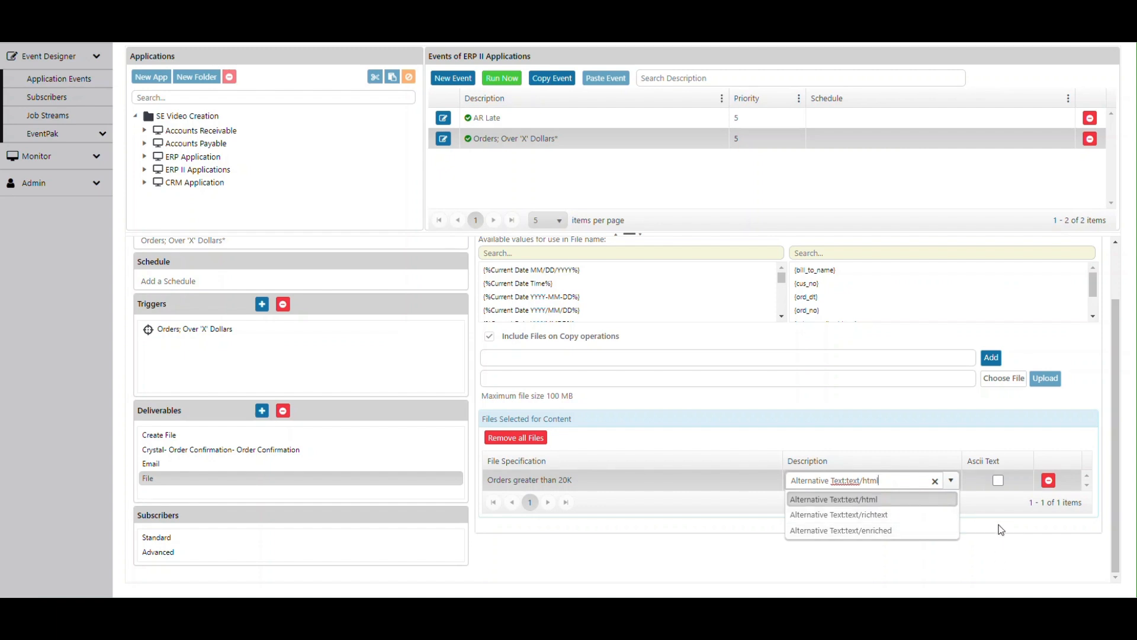
{"action": "left_click", "coordinate": [935, 483]}
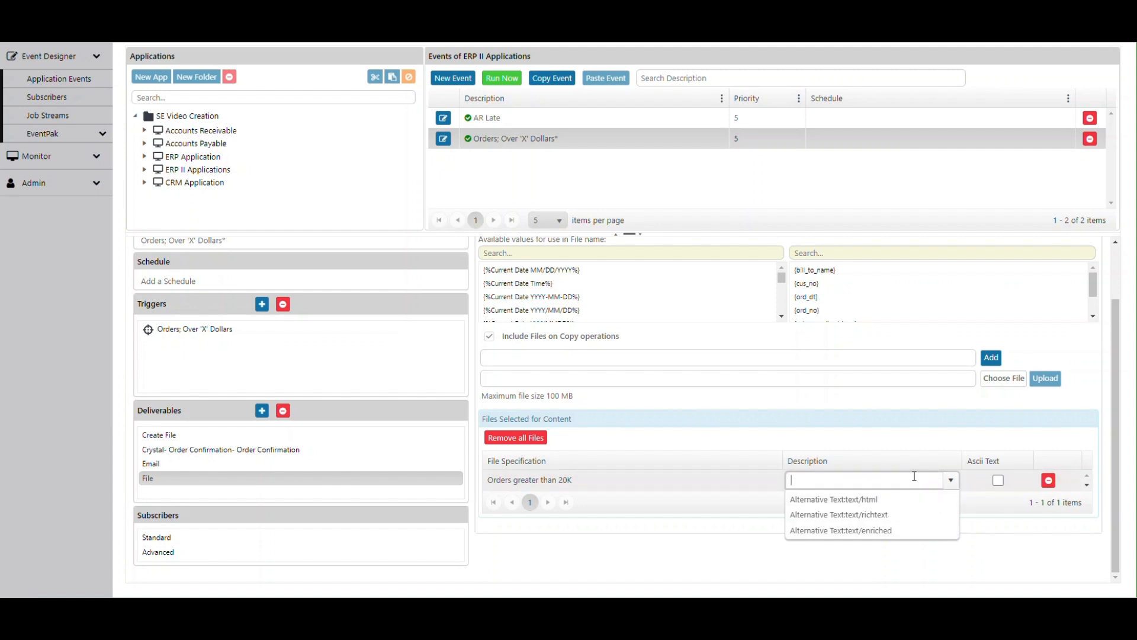
{"action": "left_click", "coordinate": [982, 528]}
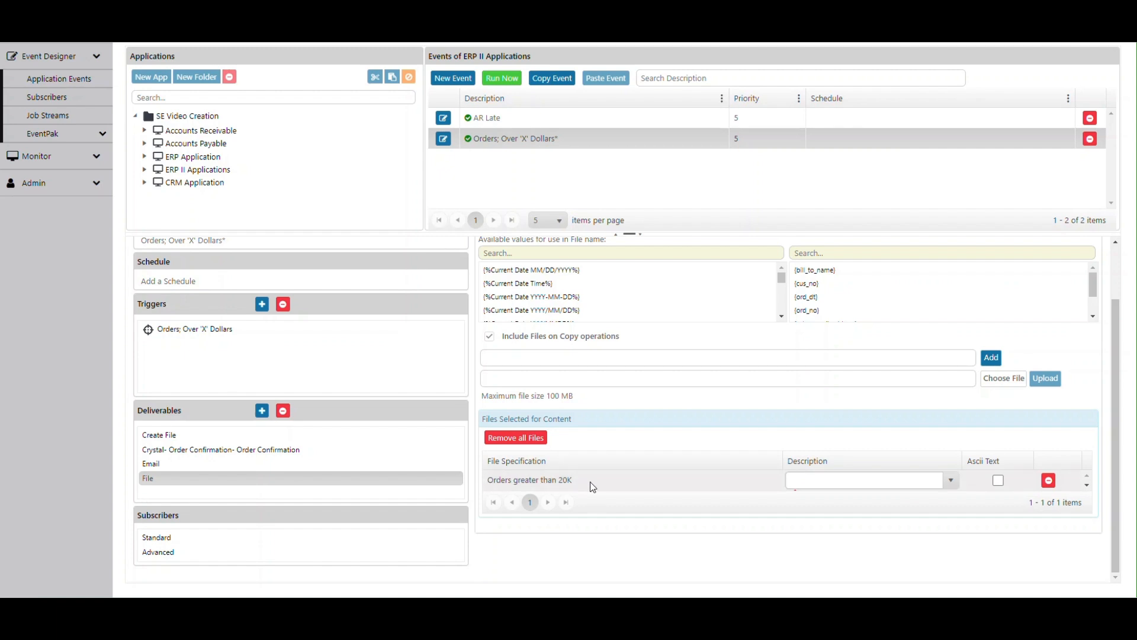
{"action": "left_click", "coordinate": [952, 481]}
{"action": "left_click", "coordinate": [952, 485]}
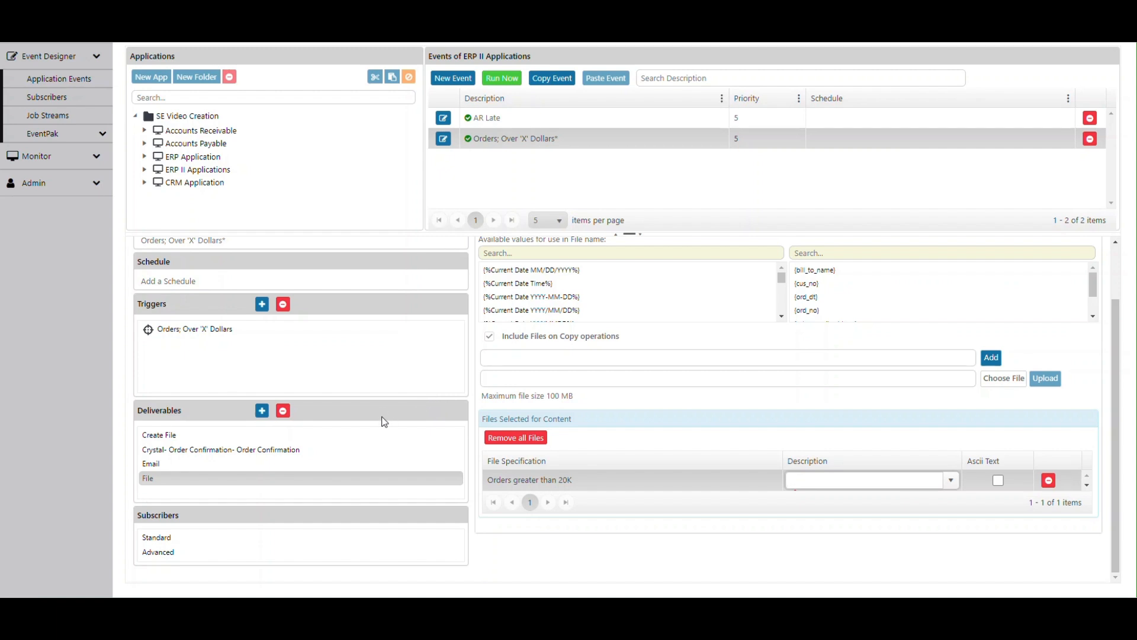
Check the Email deliverable's message and attachment options, then return to the File deliverable.
{"action": "left_click", "coordinate": [147, 464]}
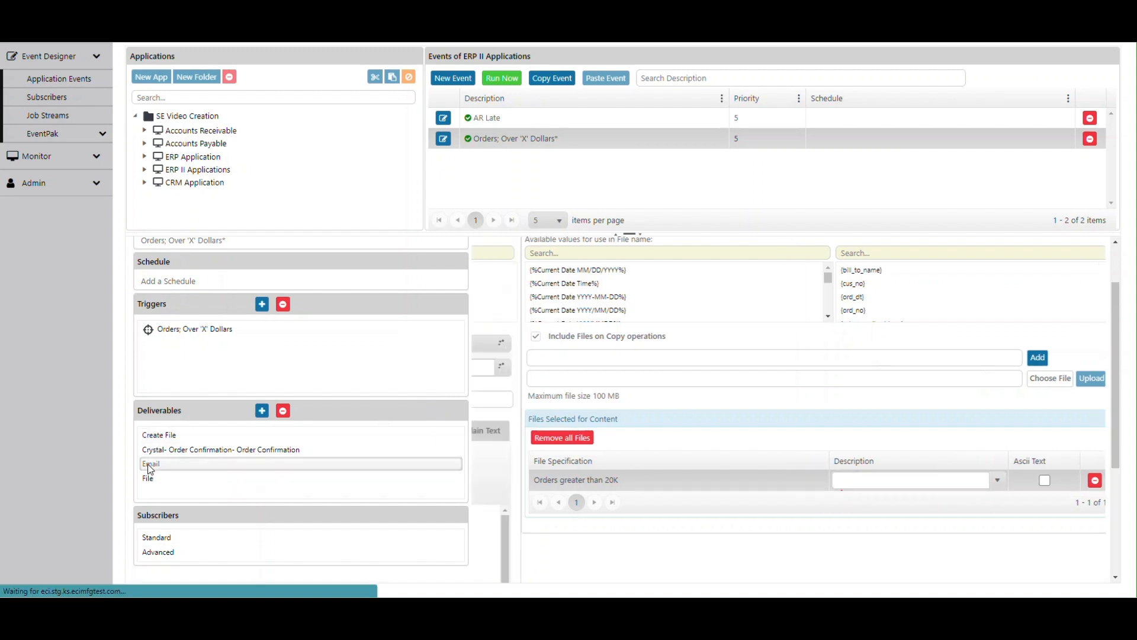
{"action": "scroll", "coordinate": [705, 542], "scroll_direction": "down", "scroll_amount": 3}
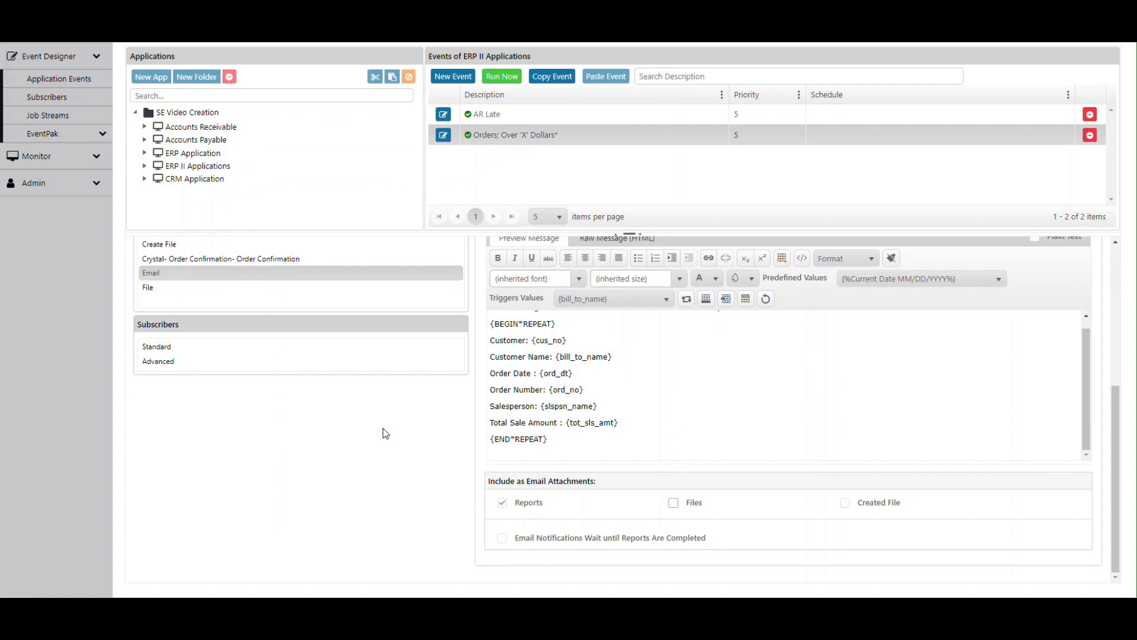
{"action": "scroll", "coordinate": [302, 462], "scroll_direction": "up", "scroll_amount": 3}
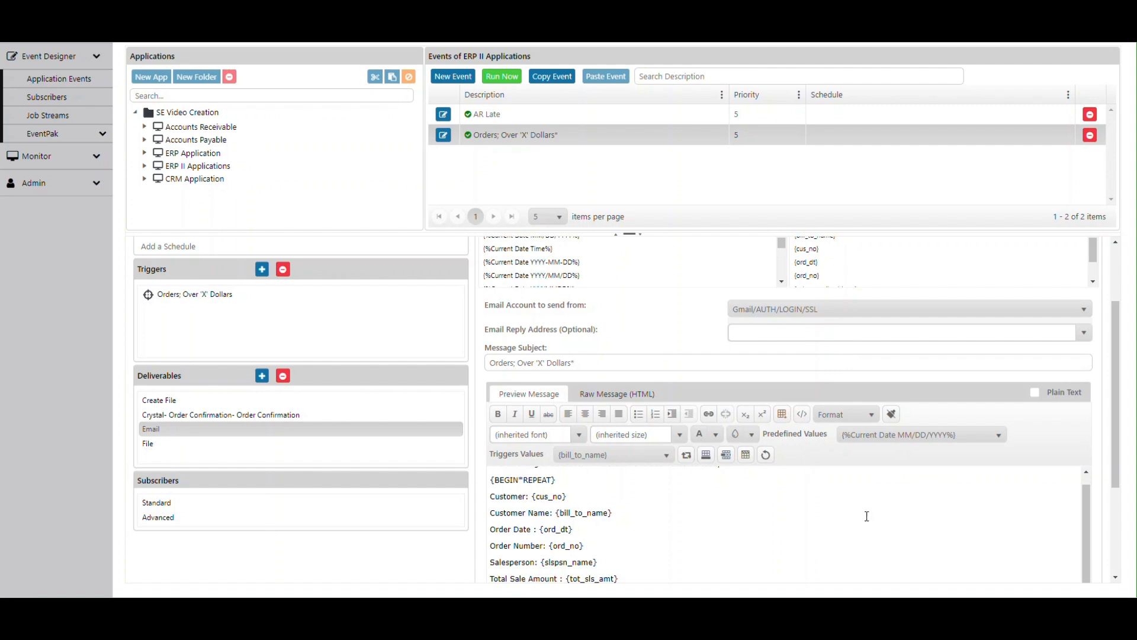
{"action": "left_click", "coordinate": [159, 444]}
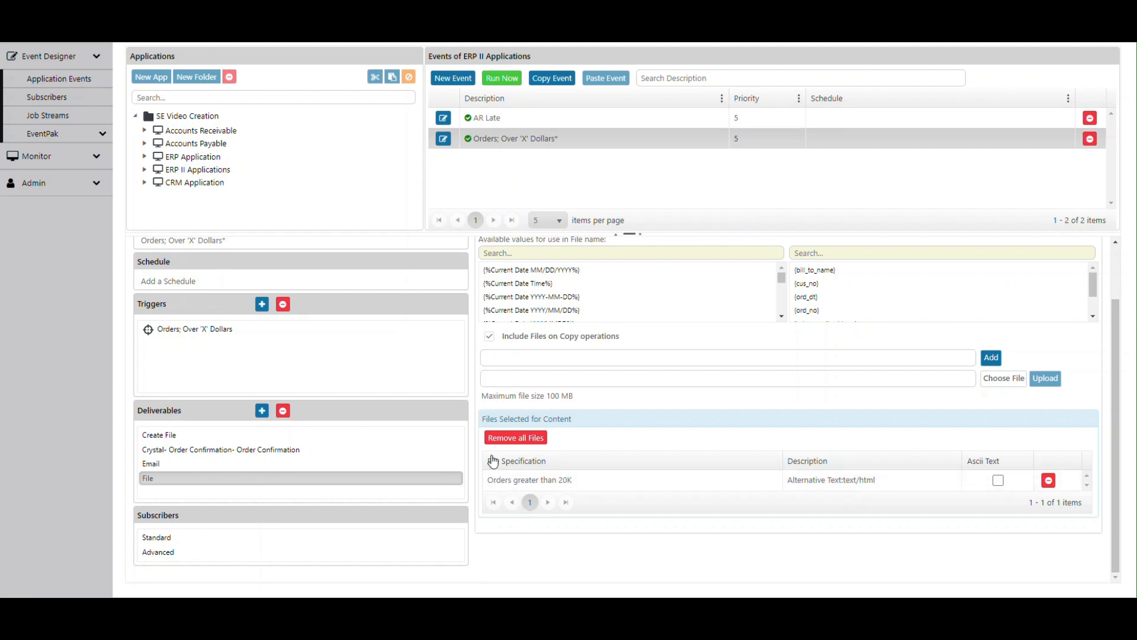
Review the deliverable types and examine the Create File deliverable's available values, file specification and contents.
{"action": "left_click", "coordinate": [262, 411]}
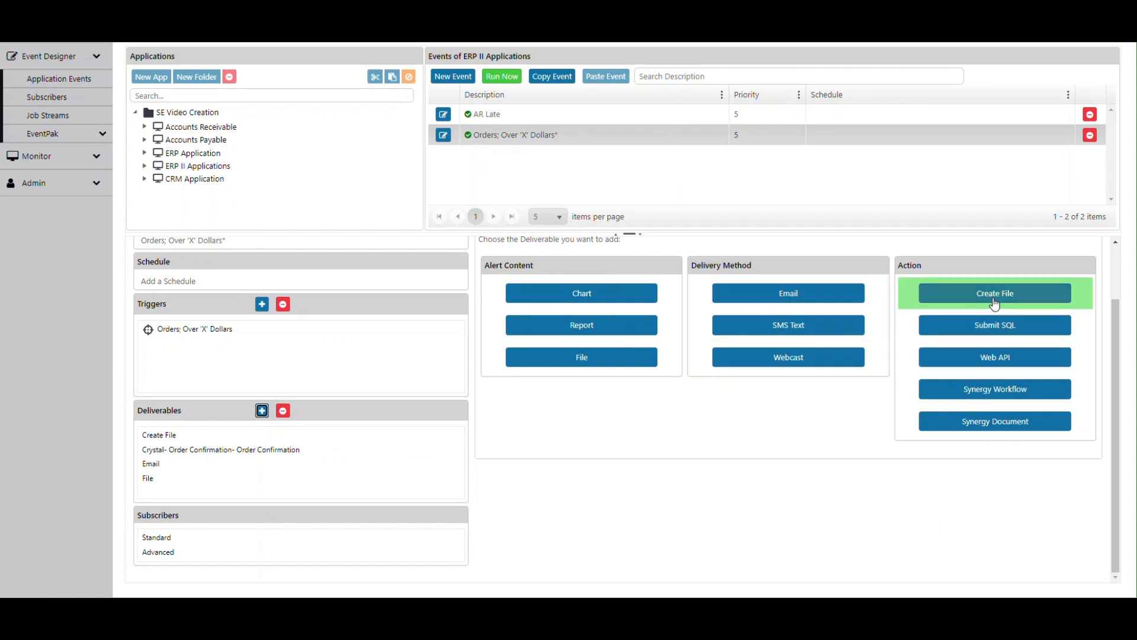
{"action": "left_click", "coordinate": [160, 436]}
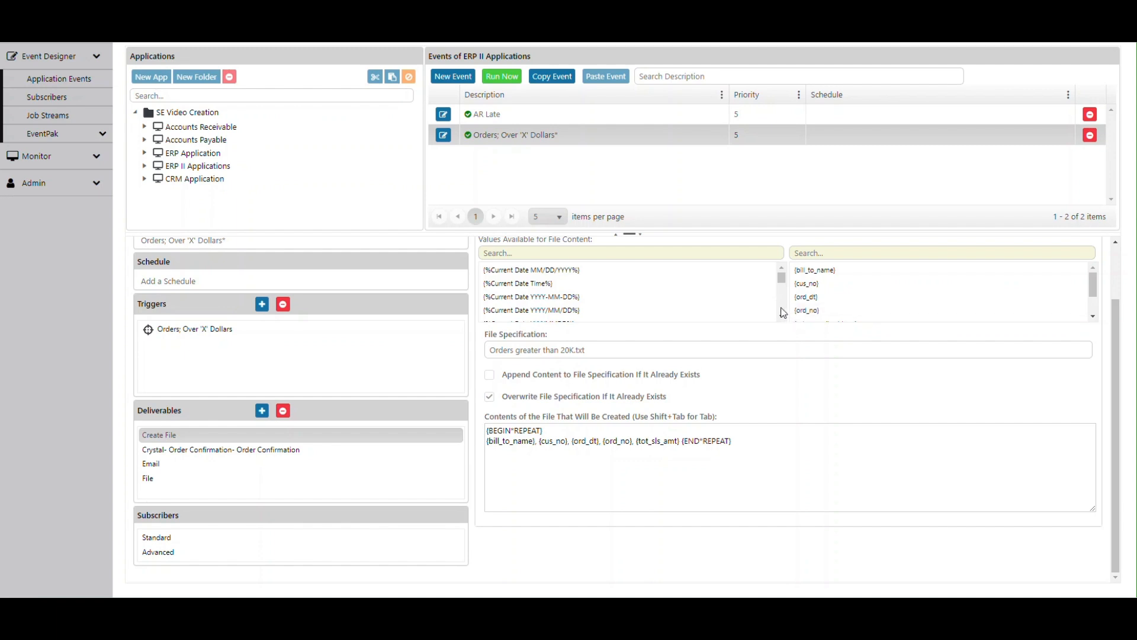
{"action": "scroll", "coordinate": [782, 310], "scroll_direction": "down", "scroll_amount": 5}
{"action": "scroll", "coordinate": [782, 309], "scroll_direction": "down", "scroll_amount": 5}
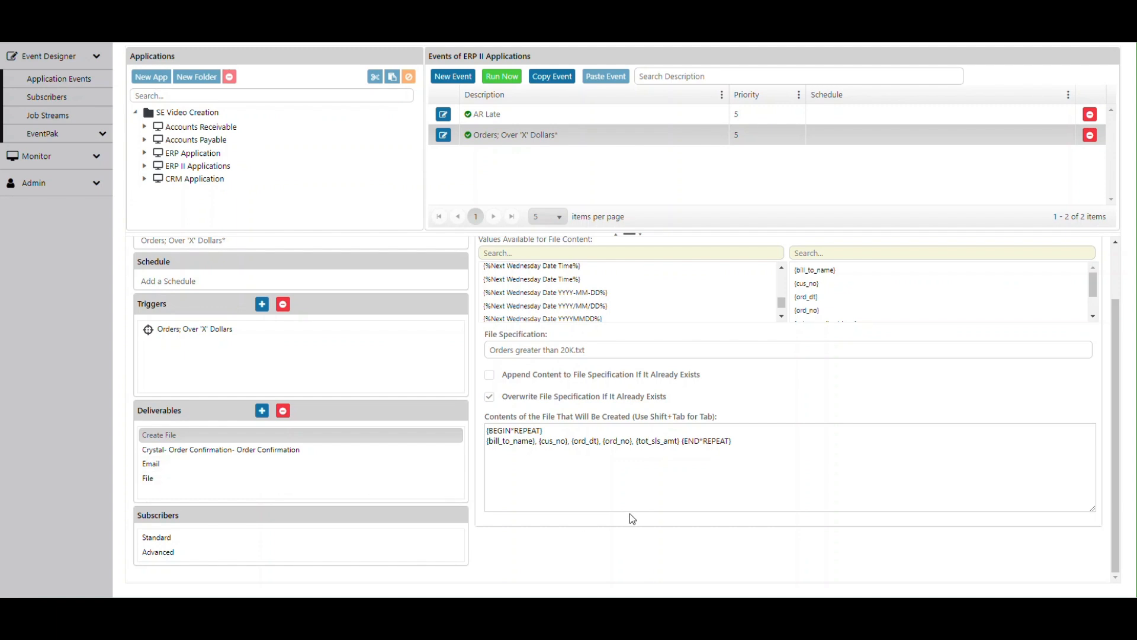
{"action": "scroll", "coordinate": [749, 493], "scroll_direction": "up", "scroll_amount": 2}
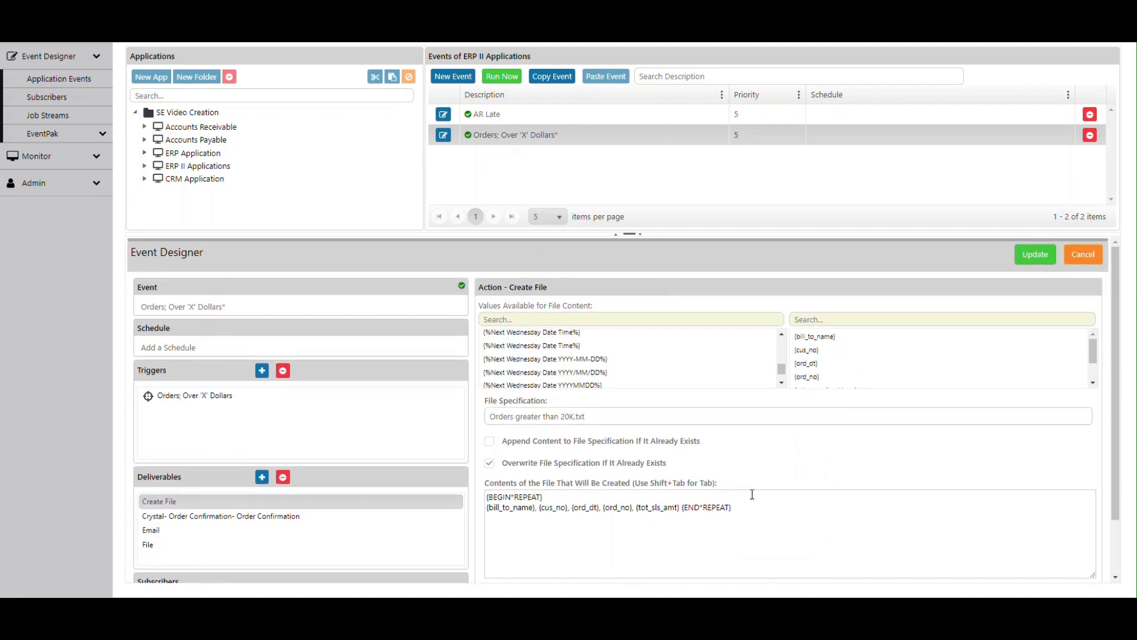
{"action": "scroll", "coordinate": [766, 503], "scroll_direction": "down", "scroll_amount": 2}
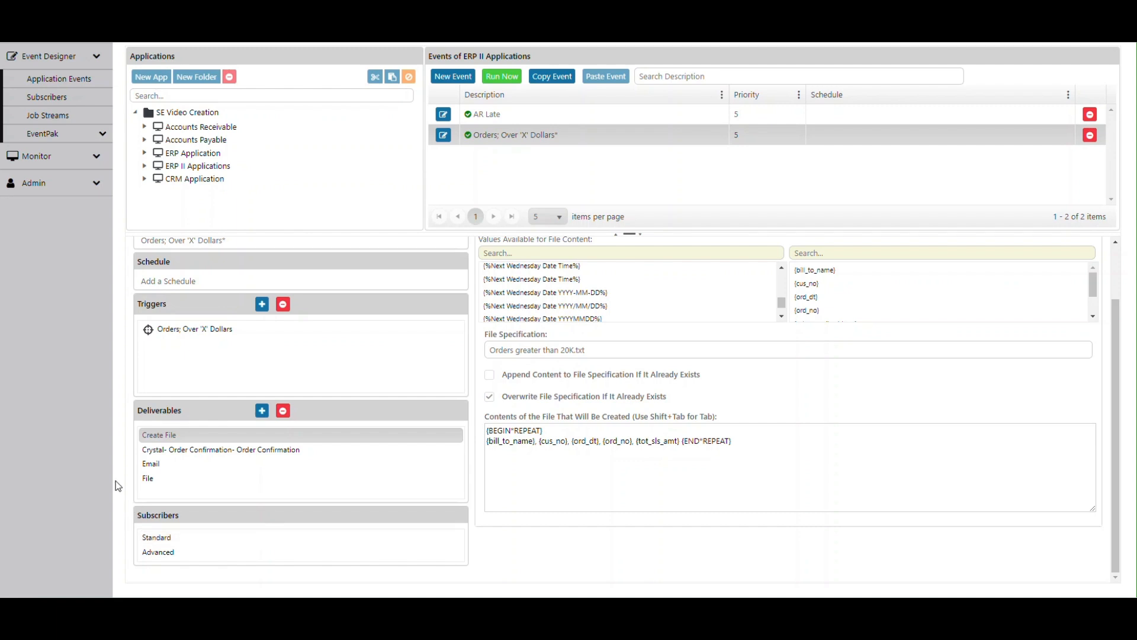
Leave the event without saving and list the subscriber users of the Admin group under SE Video Creation.
{"action": "left_click", "coordinate": [45, 100]}
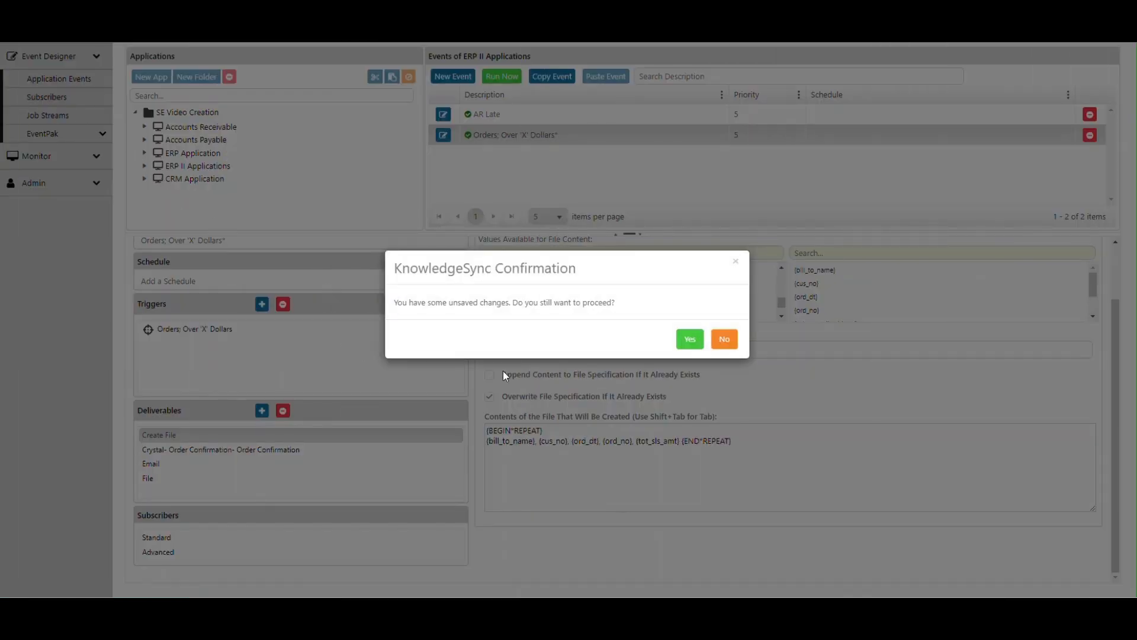
{"action": "left_click", "coordinate": [696, 345]}
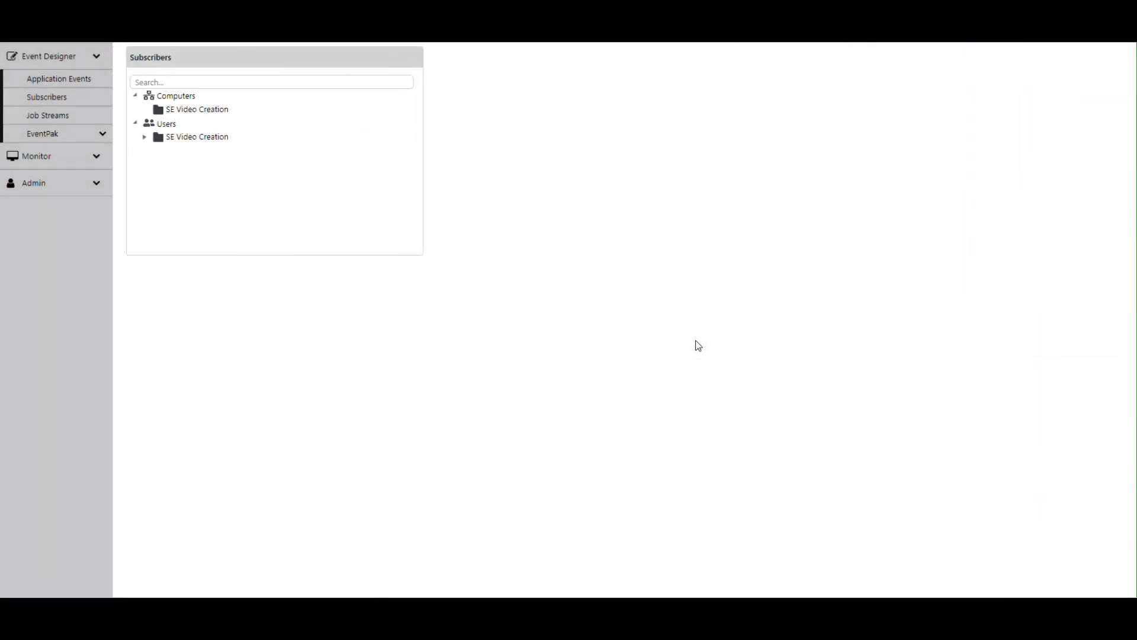
{"action": "left_click", "coordinate": [147, 138]}
{"action": "left_click", "coordinate": [182, 153]}
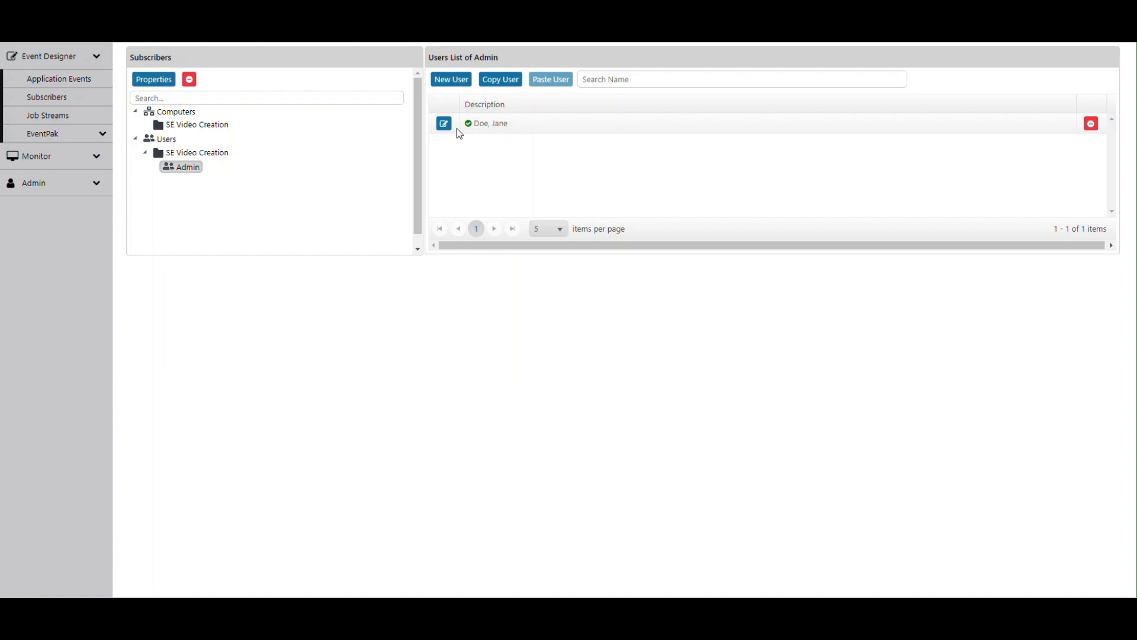
Open the Admin group's user definition and review its email and copy delivery settings.
{"action": "left_click", "coordinate": [443, 123]}
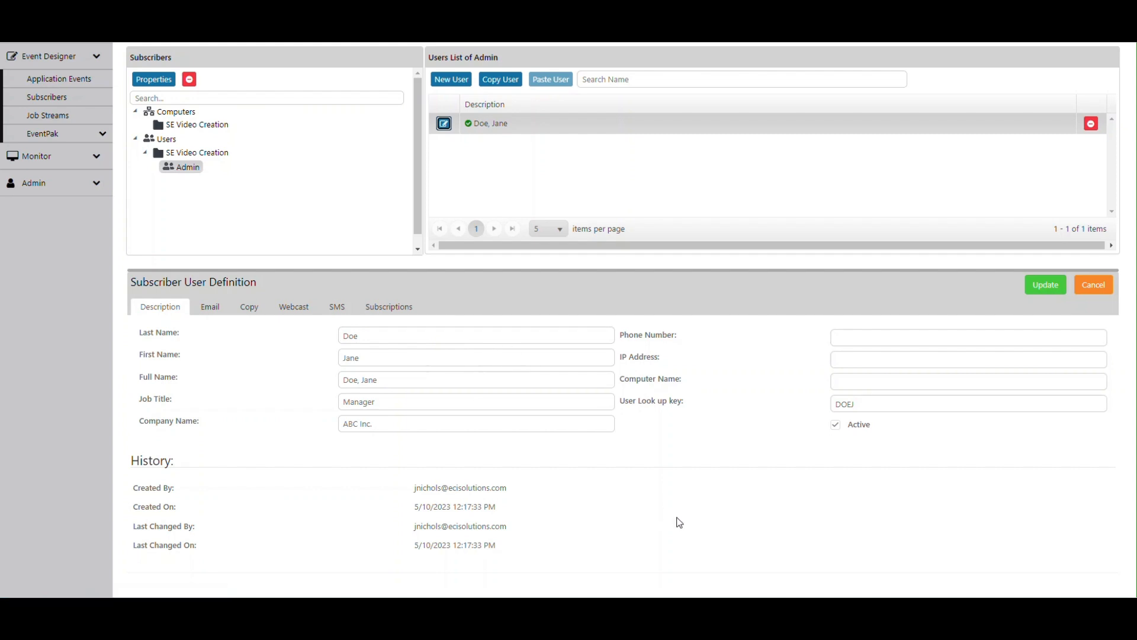
{"action": "left_click", "coordinate": [215, 309]}
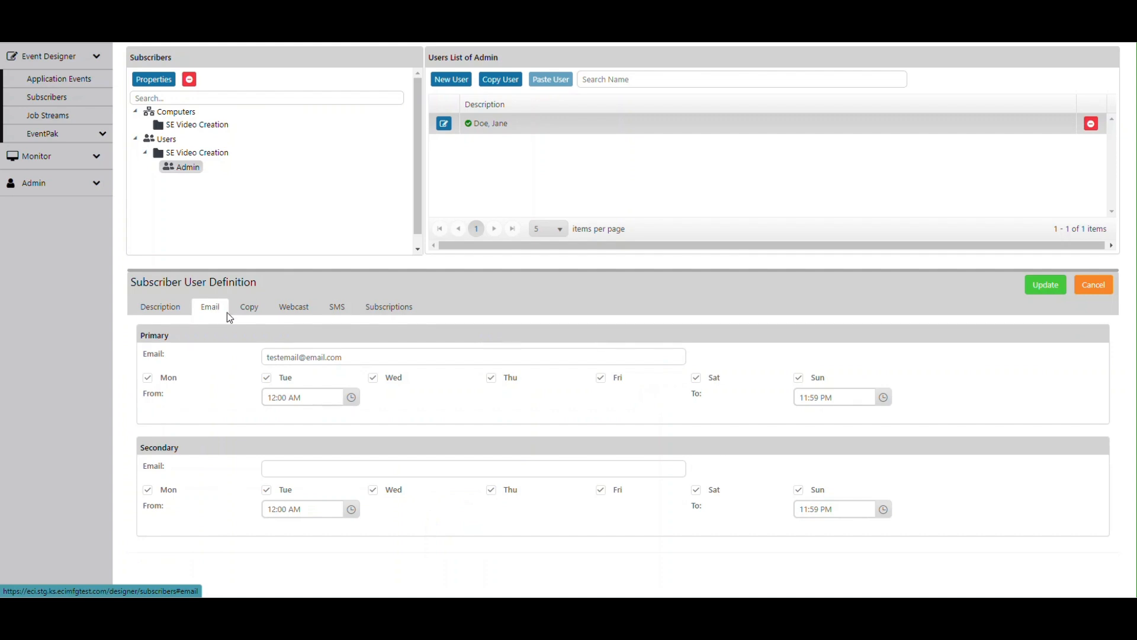
{"action": "left_click", "coordinate": [248, 310]}
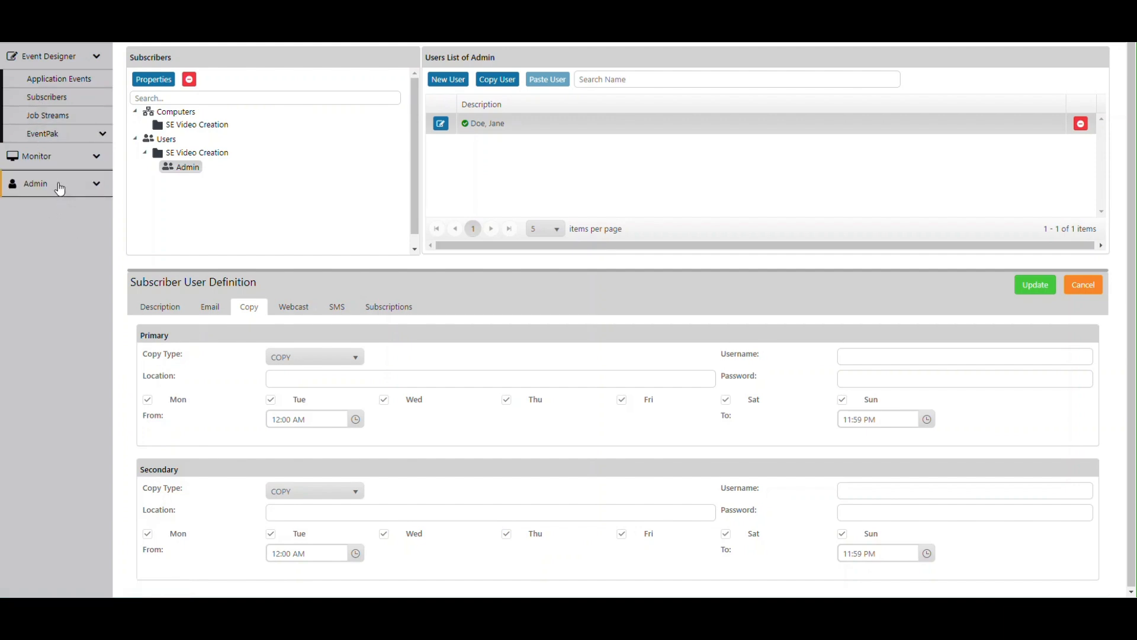
Reopen the Orders; Over 'X' Dollars event of ERP II Applications for editing and display its File deliverable.
{"action": "left_click", "coordinate": [57, 81]}
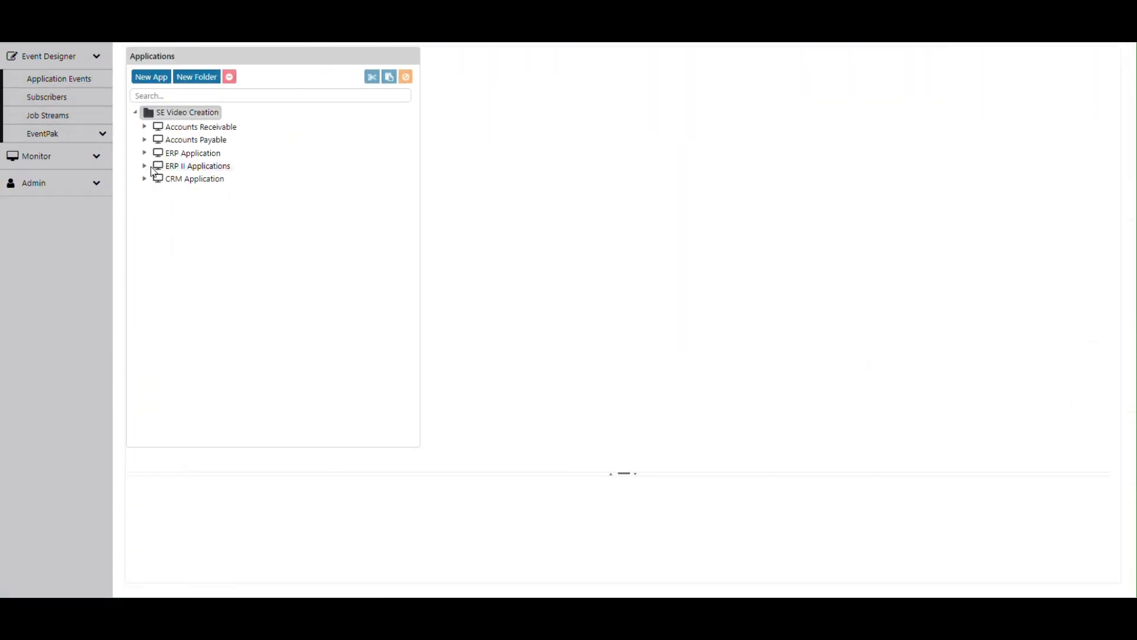
{"action": "left_click", "coordinate": [144, 167]}
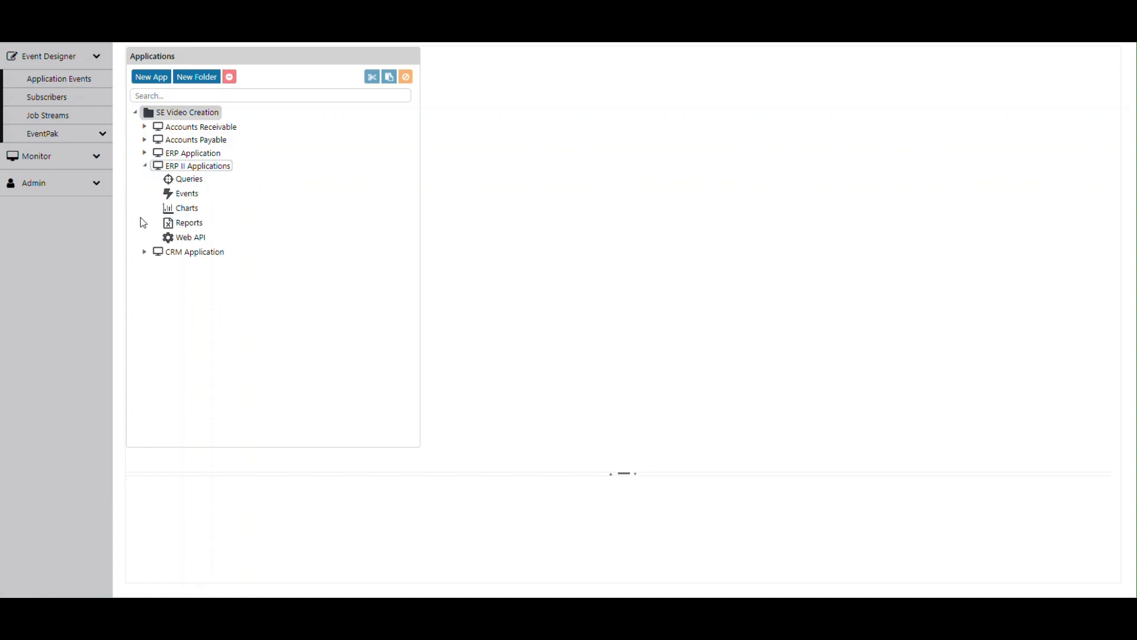
{"action": "left_click", "coordinate": [173, 196]}
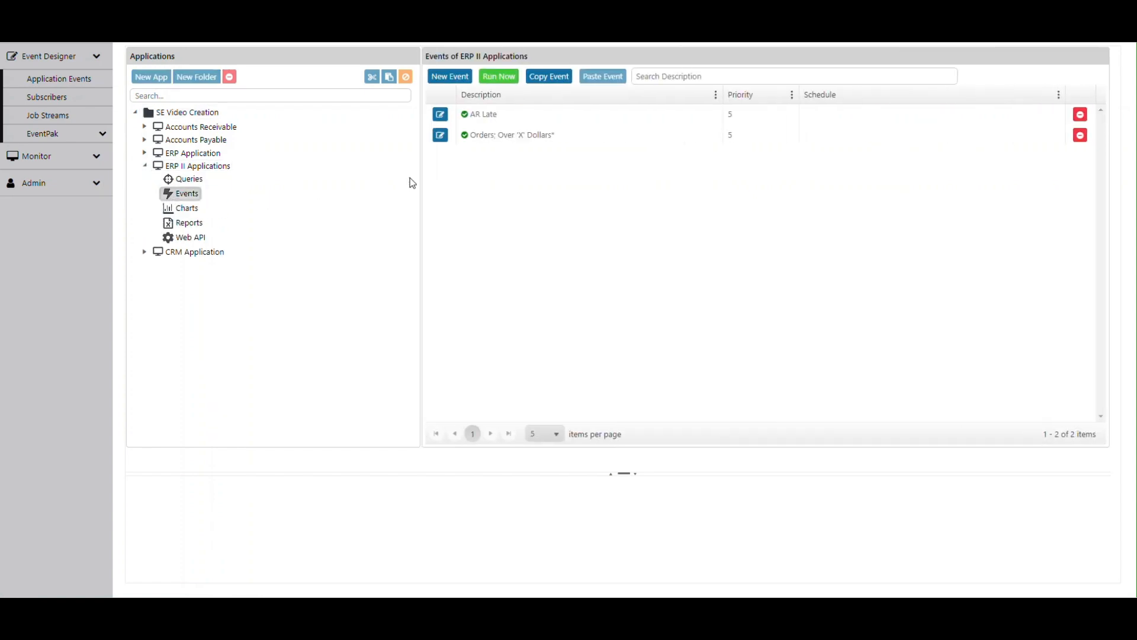
{"action": "left_click", "coordinate": [439, 137]}
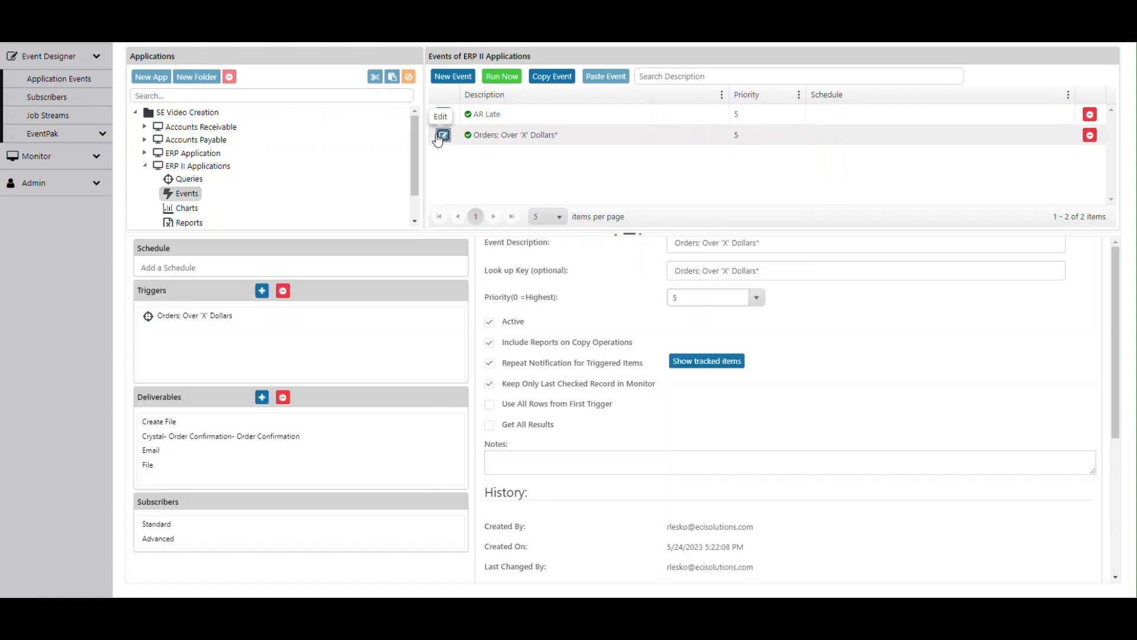
{"action": "scroll", "coordinate": [311, 289], "scroll_direction": "down", "scroll_amount": 3}
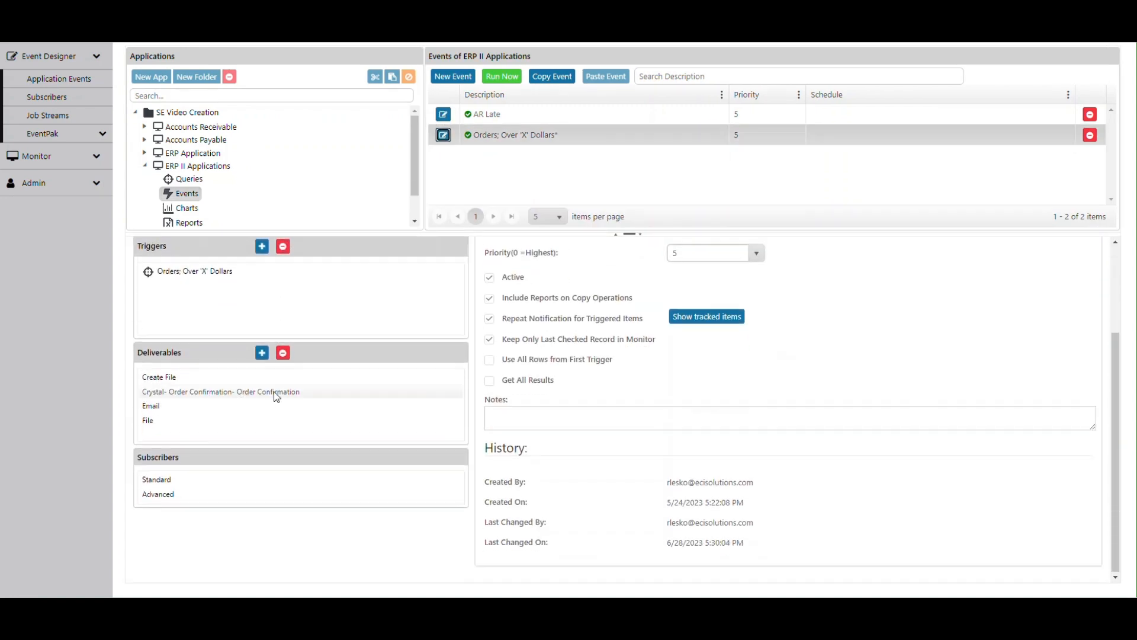
{"action": "left_click", "coordinate": [162, 482]}
{"action": "left_click", "coordinate": [161, 482]}
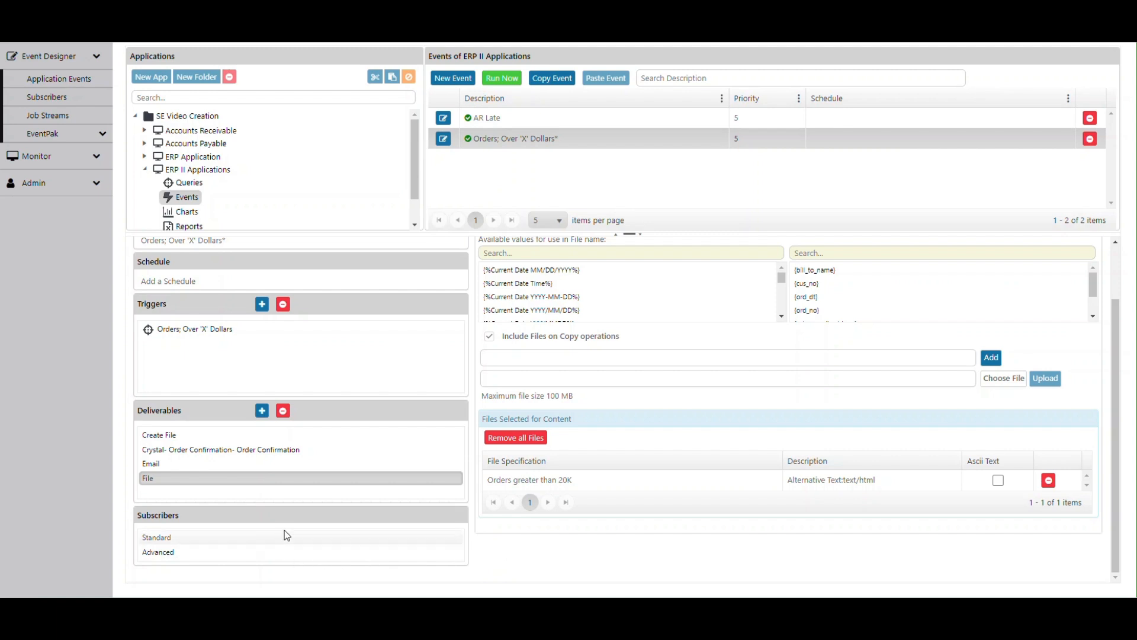
Add the Admin user group from SE Video Creation as a standard subscriber of the event.
{"action": "left_click", "coordinate": [156, 538]}
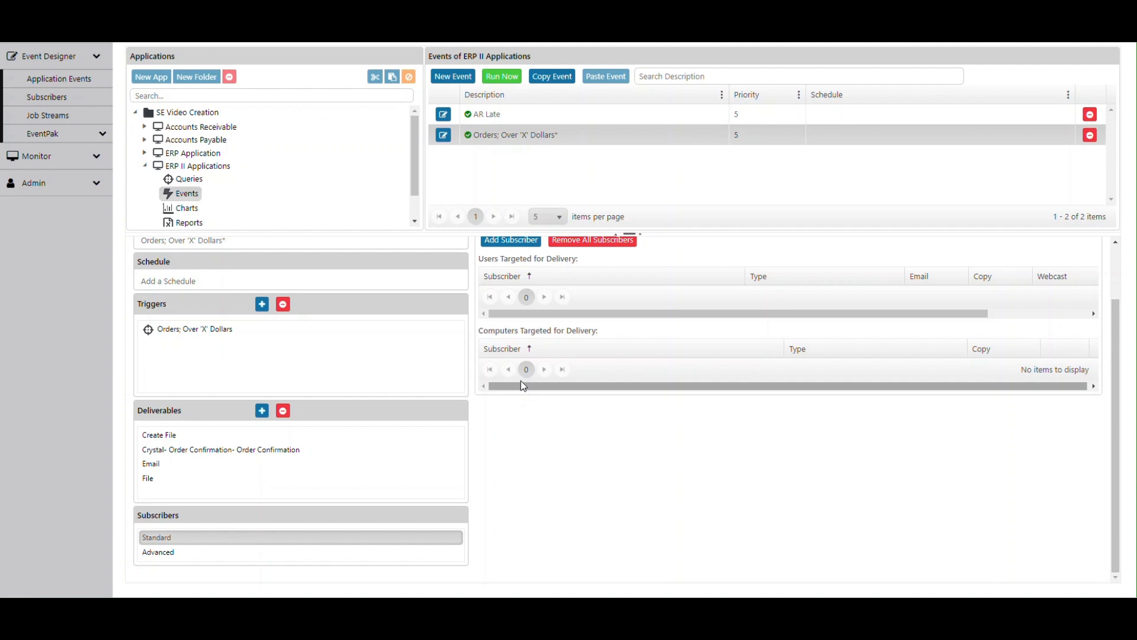
{"action": "left_click", "coordinate": [510, 240]}
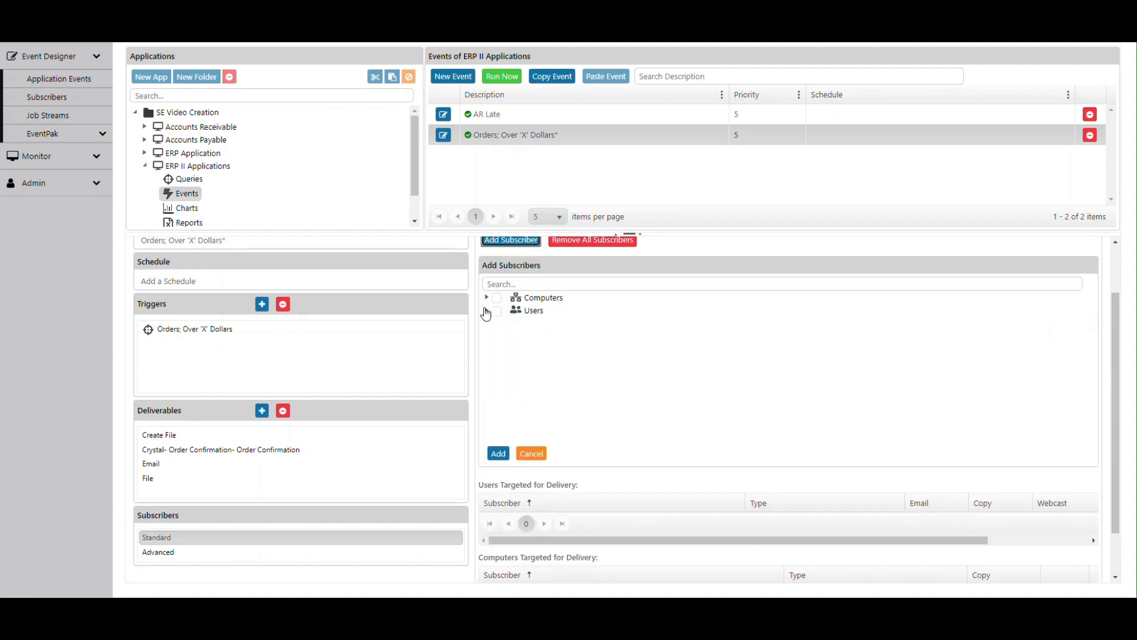
{"action": "left_click", "coordinate": [487, 311]}
{"action": "left_click", "coordinate": [497, 325]}
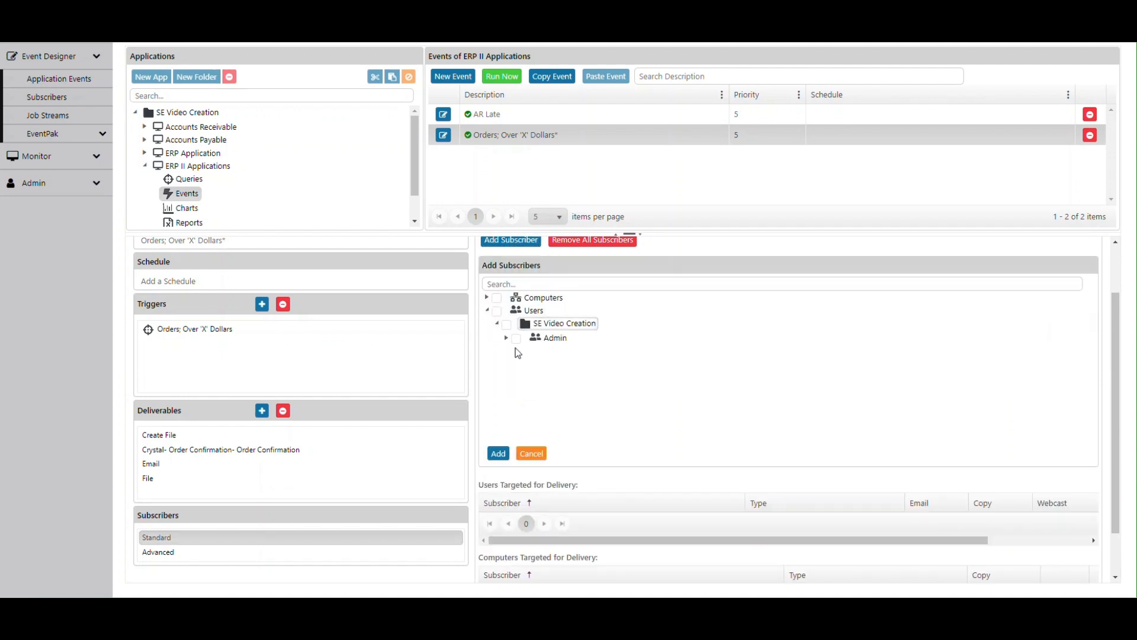
{"action": "left_click", "coordinate": [517, 338]}
{"action": "left_click", "coordinate": [499, 454]}
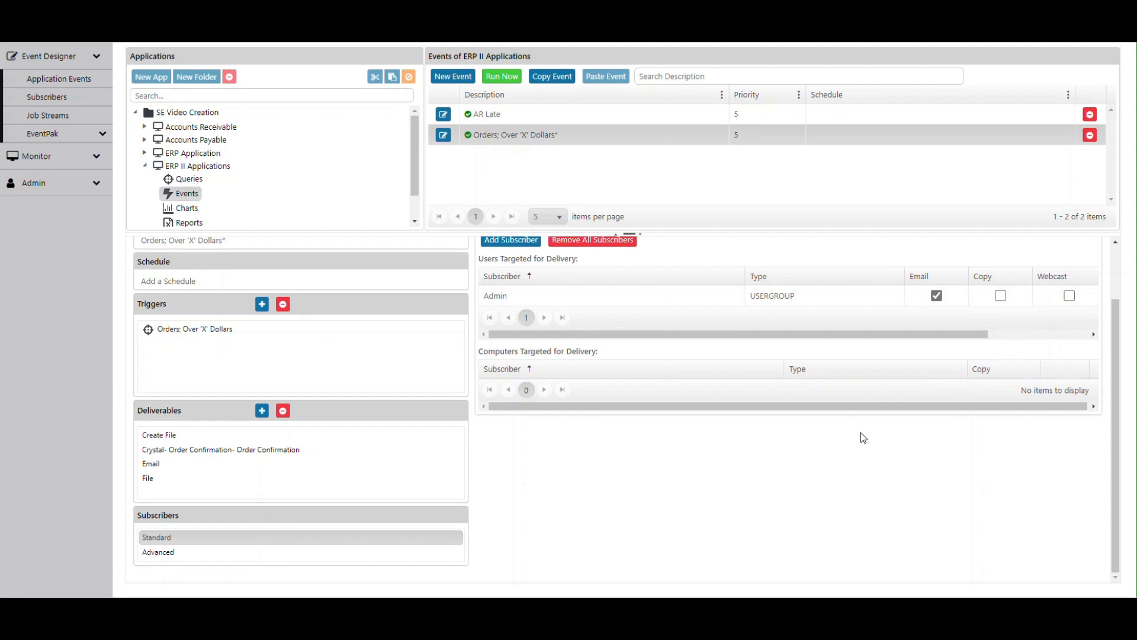
Review the event's Create File deliverable and bring up the choice of deliverable types to add.
{"action": "left_click", "coordinate": [159, 443]}
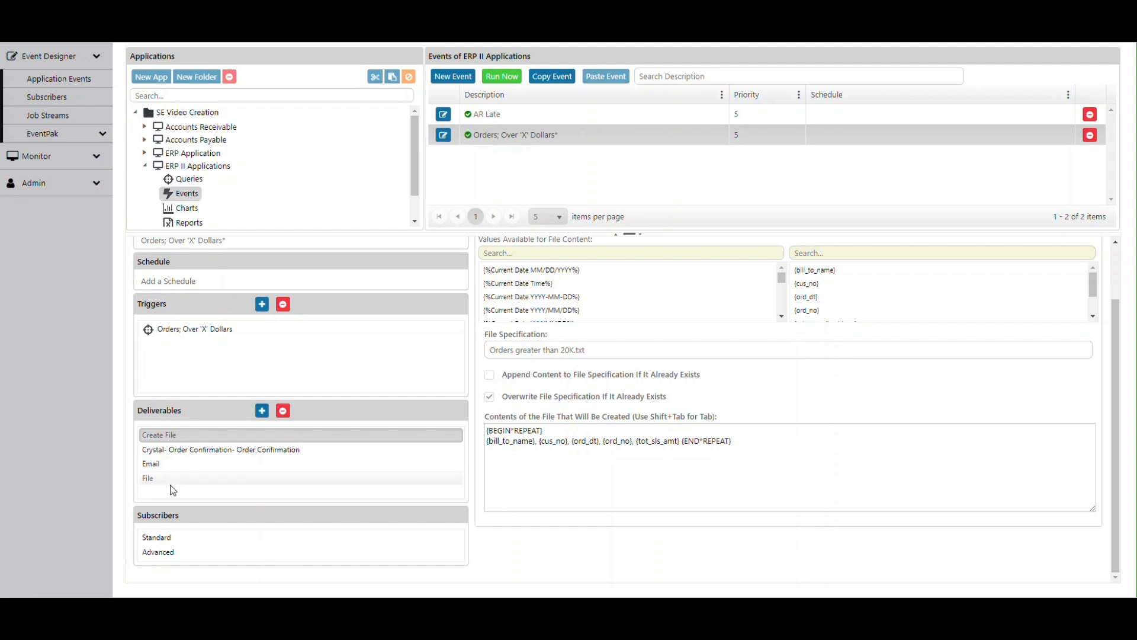
{"action": "left_click", "coordinate": [262, 412]}
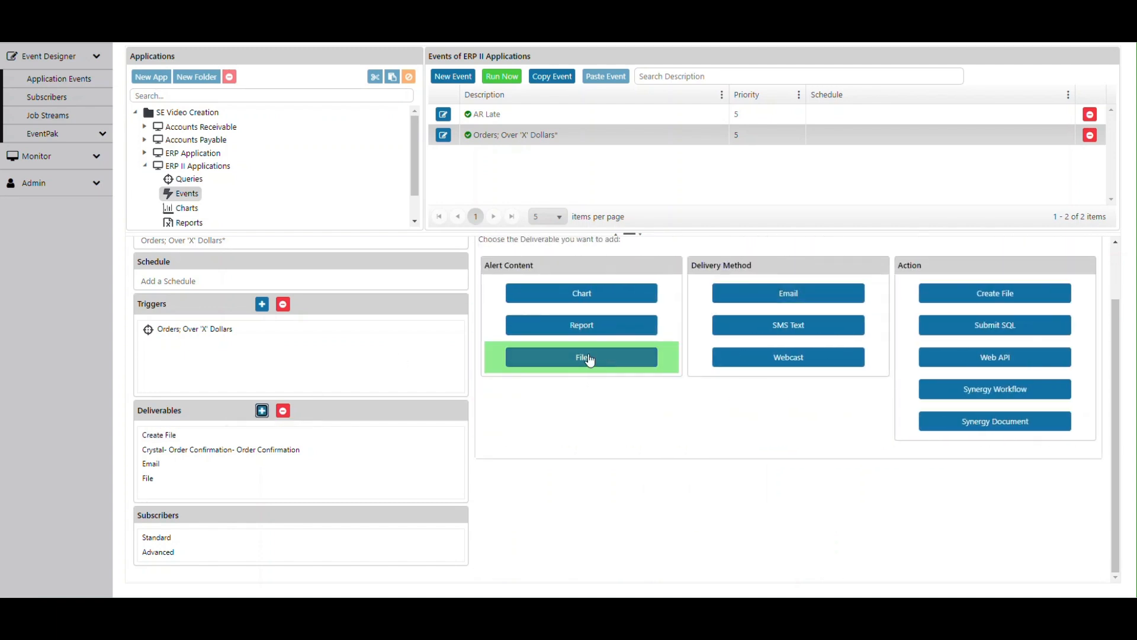